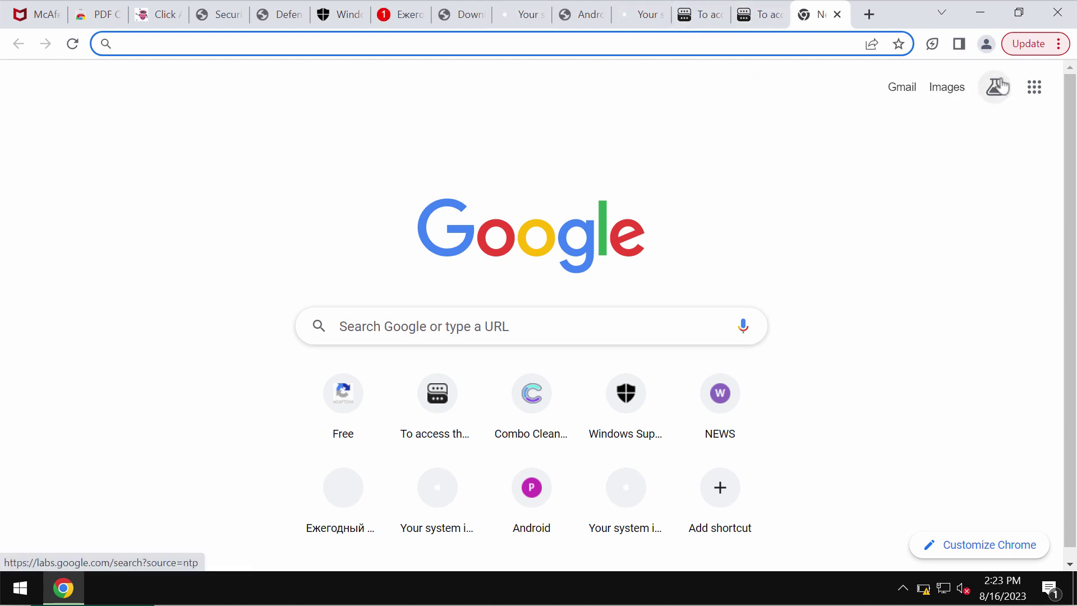
# Step: Go from Chrome Settings through Privacy and security and Site settings to the Notifications permissions page
pyautogui.click(1052, 45)
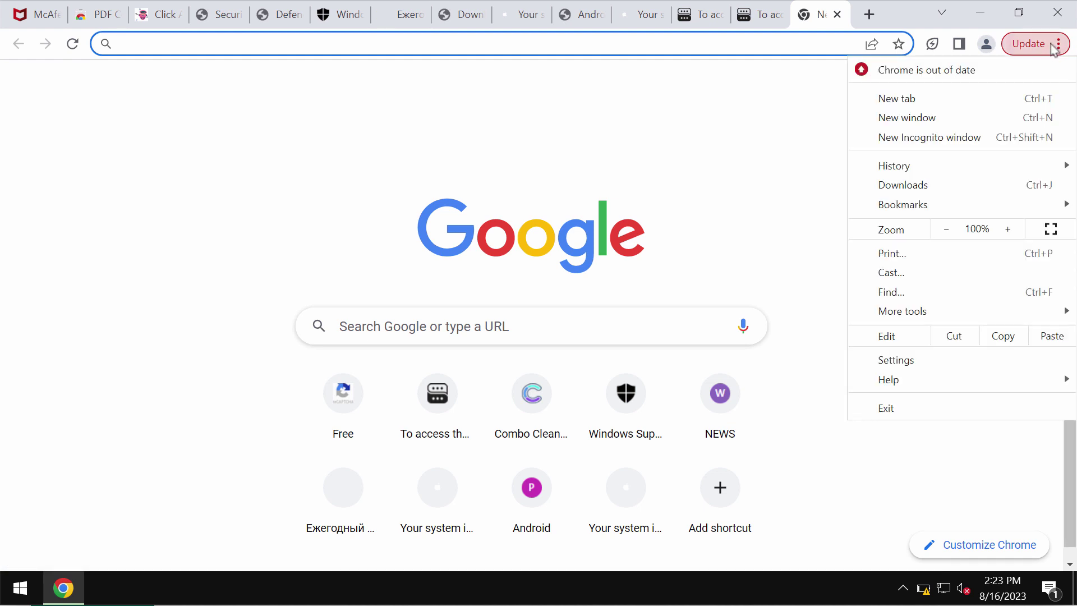
pyautogui.click(985, 366)
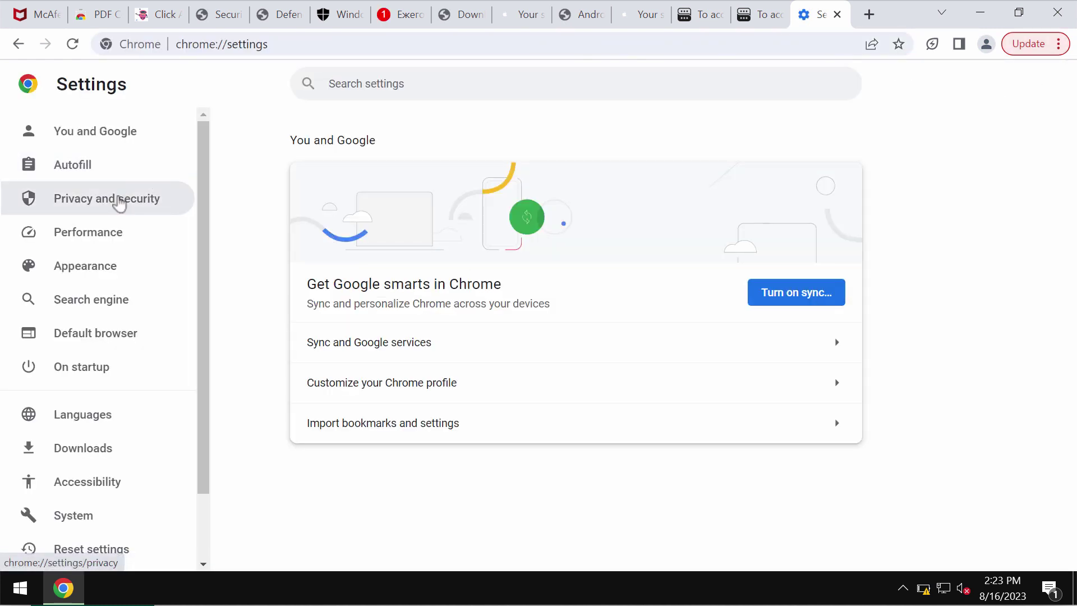
pyautogui.click(119, 203)
pyautogui.scroll(-3, 443, 473)
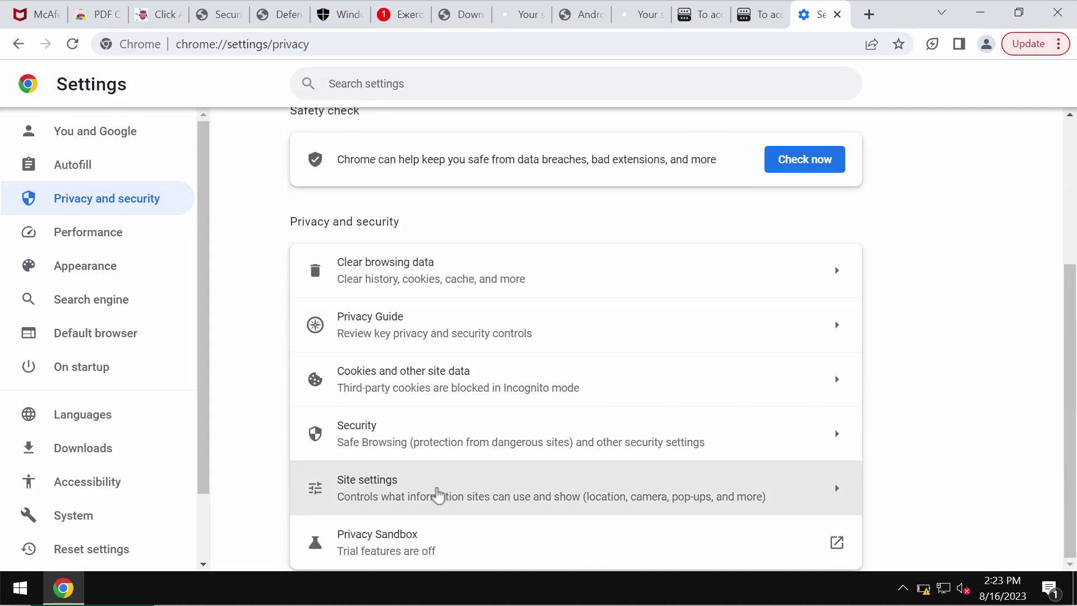
pyautogui.click(438, 495)
pyautogui.scroll(-4, 435, 496)
pyautogui.scroll(1, 405, 367)
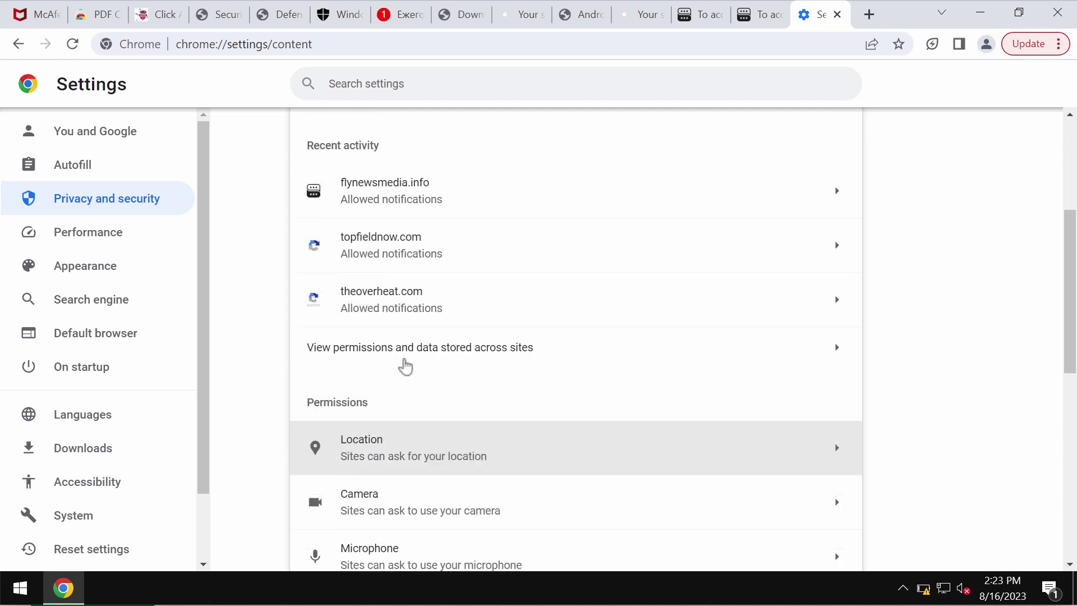
pyautogui.scroll(1, 410, 348)
pyautogui.scroll(-2, 414, 368)
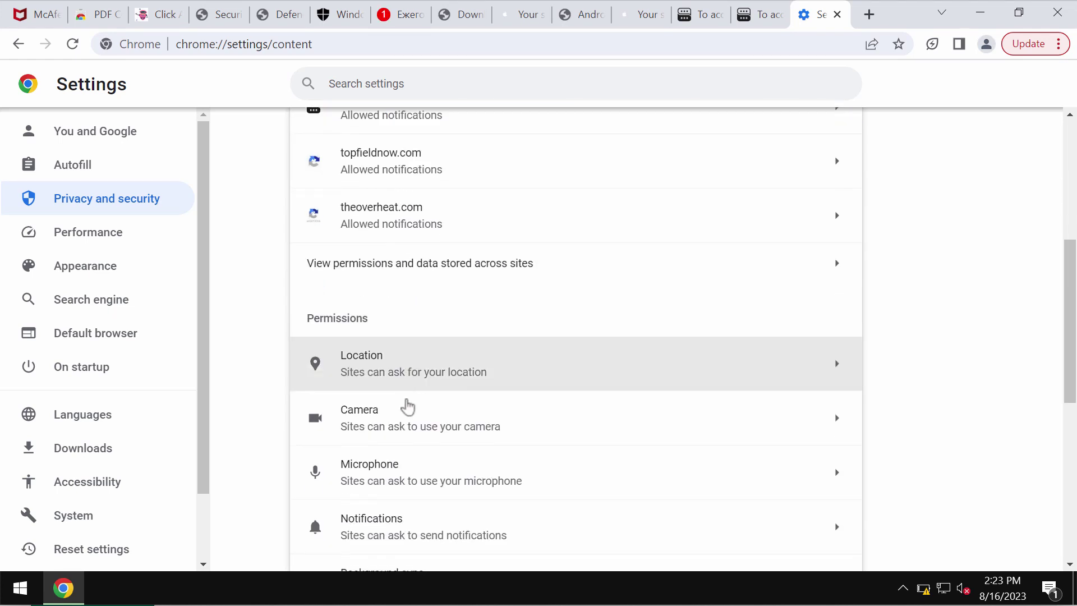
pyautogui.click(435, 524)
# Step: Remove news-niyide.cc, atinsolutions.com, dispatchfeed.com, gtuvyu.com and 3.lookinews.com from allowed notifications
pyautogui.scroll(-5, 505, 483)
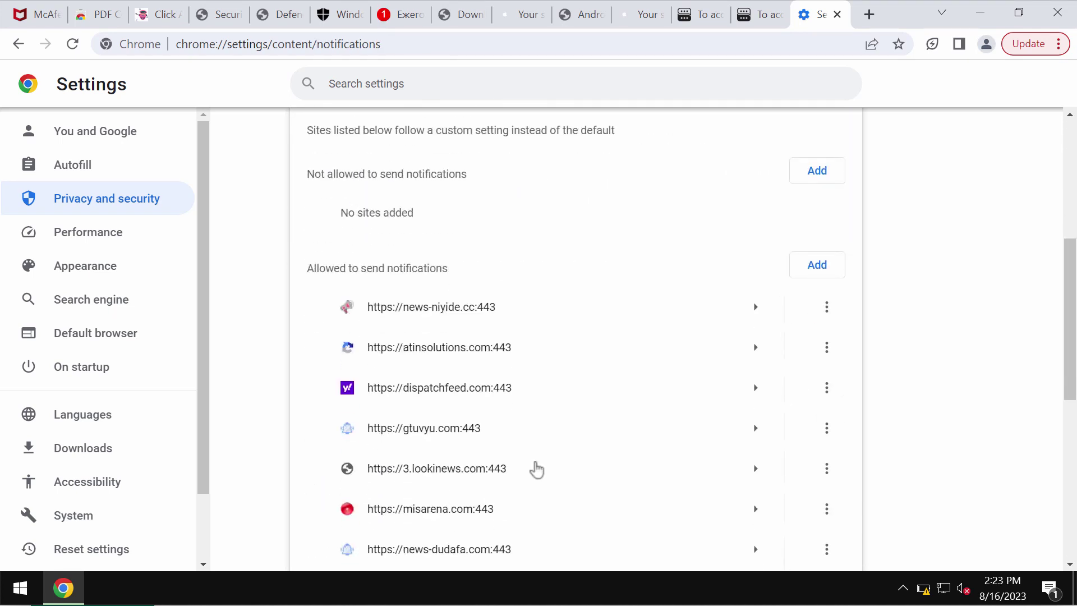
pyautogui.click(826, 308)
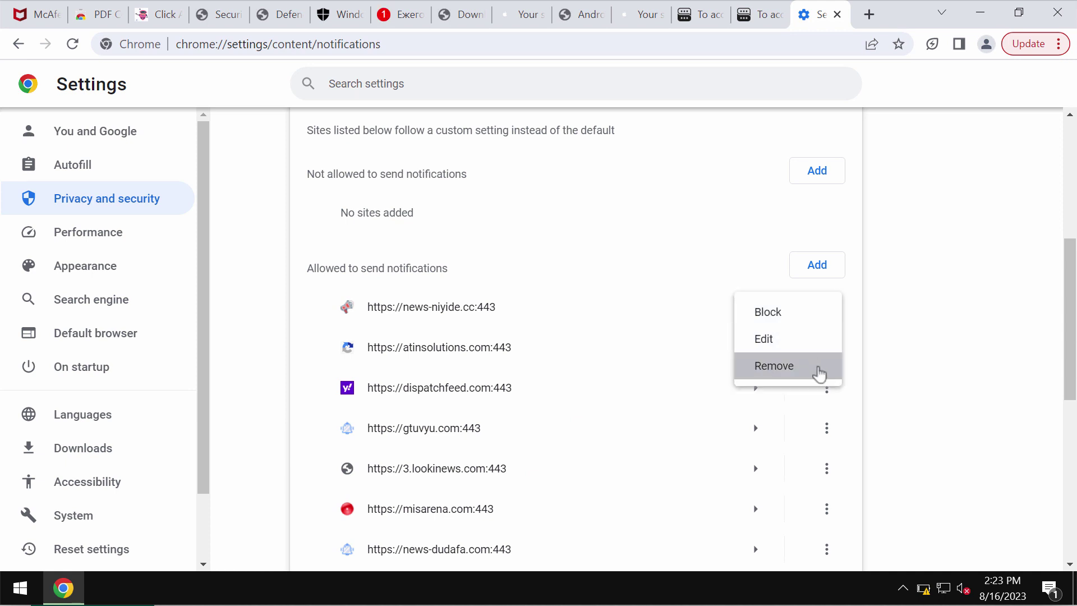
pyautogui.click(819, 369)
pyautogui.click(826, 307)
pyautogui.click(814, 369)
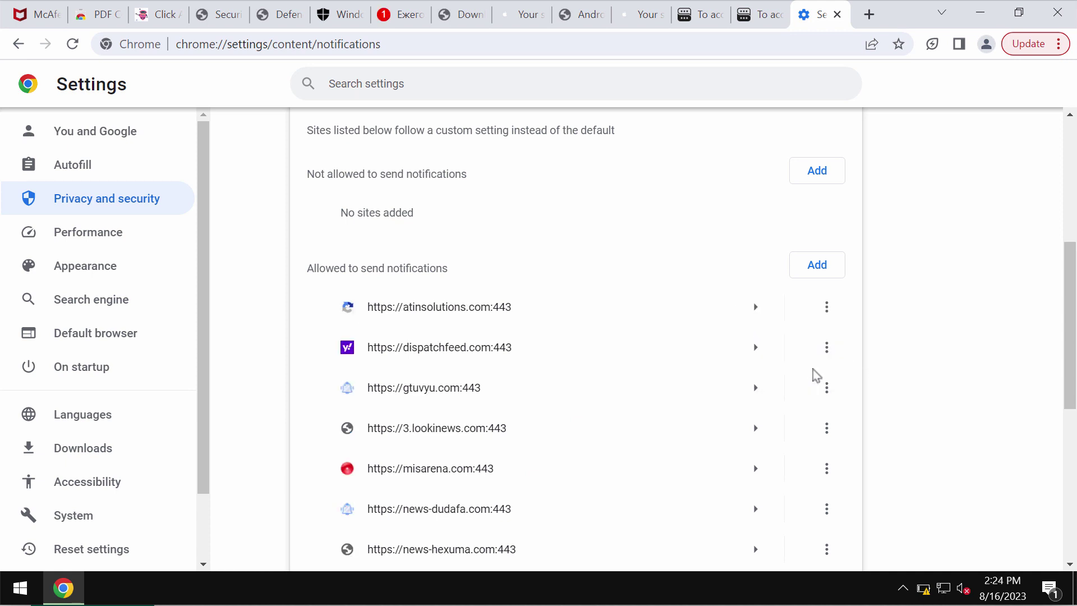
pyautogui.click(827, 307)
pyautogui.click(821, 372)
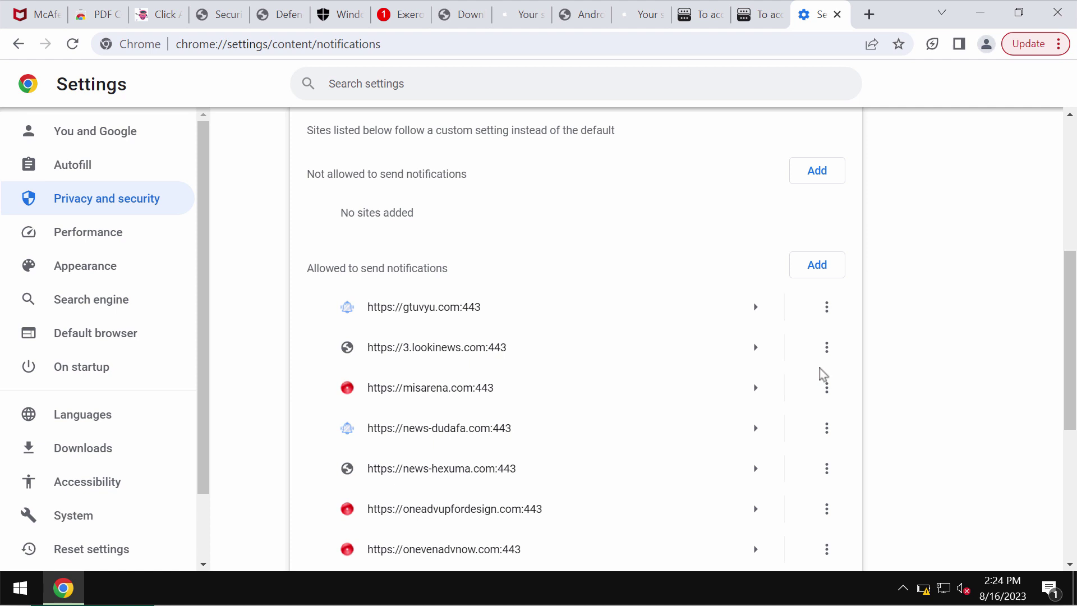
pyautogui.click(826, 307)
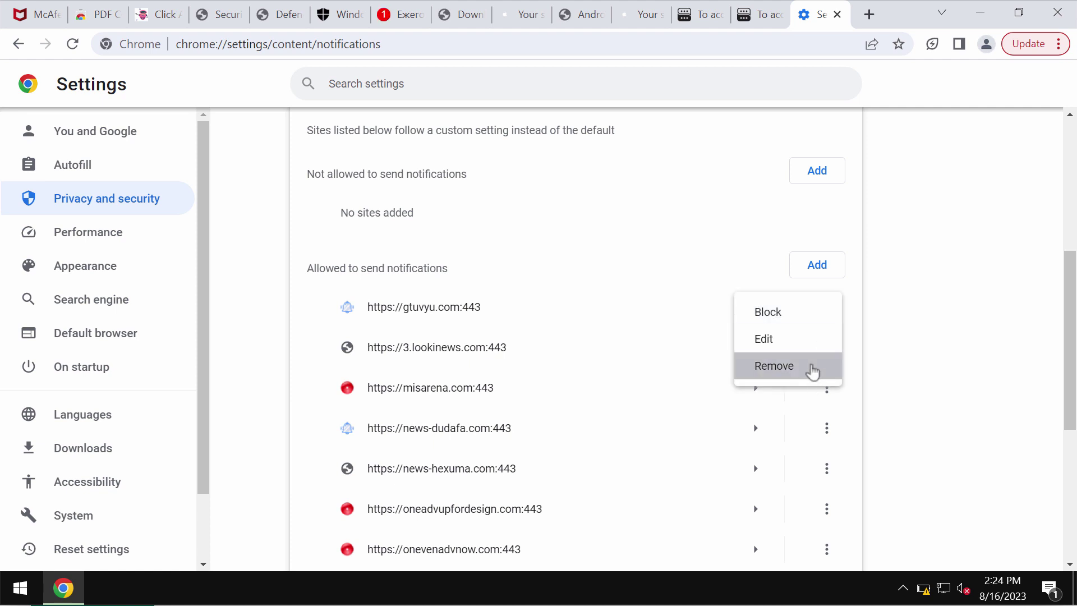
pyautogui.click(813, 370)
pyautogui.click(827, 307)
pyautogui.click(817, 371)
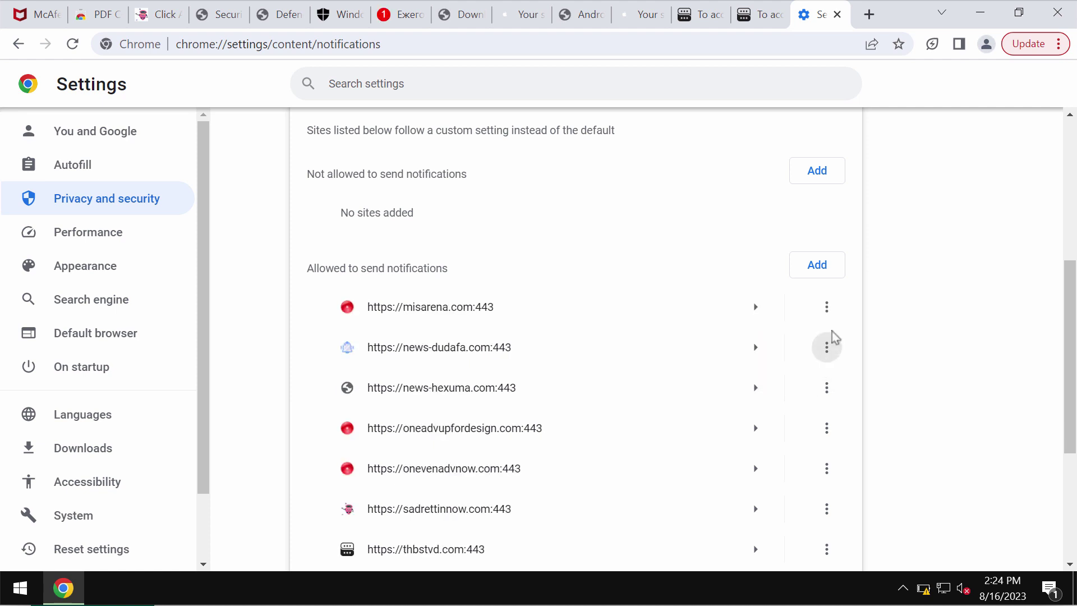
# Step: Remove misarena.com, news-dudafa.com, news-hexuma.com, oneadvupfordesign.com, onevenadvnow.com and sadrettinnow.com from allowed notifications
pyautogui.click(827, 307)
pyautogui.click(820, 366)
pyautogui.click(827, 306)
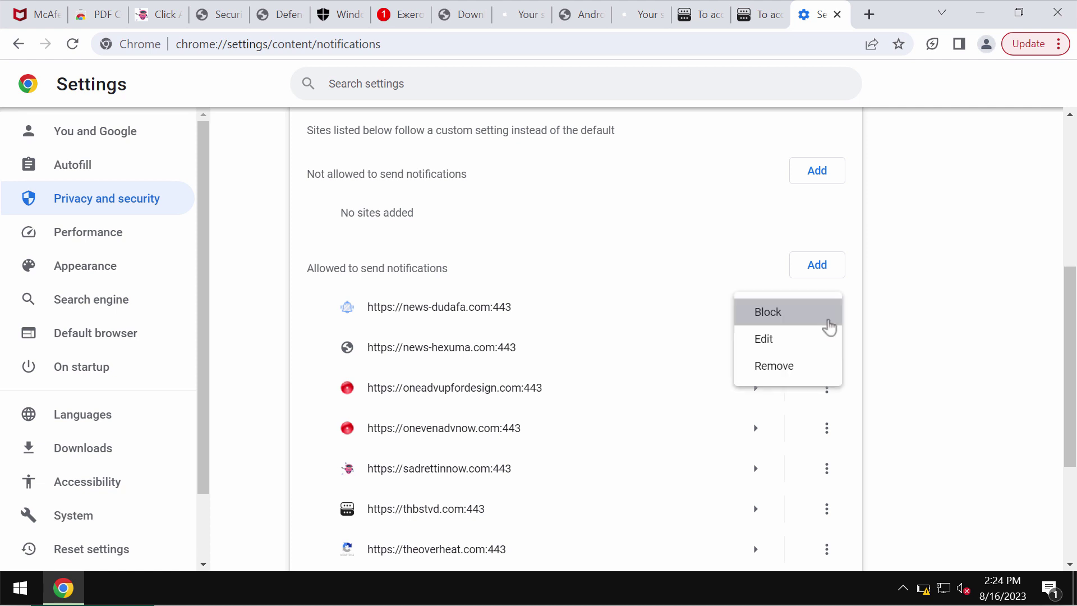
pyautogui.click(817, 366)
pyautogui.click(826, 307)
pyautogui.click(808, 366)
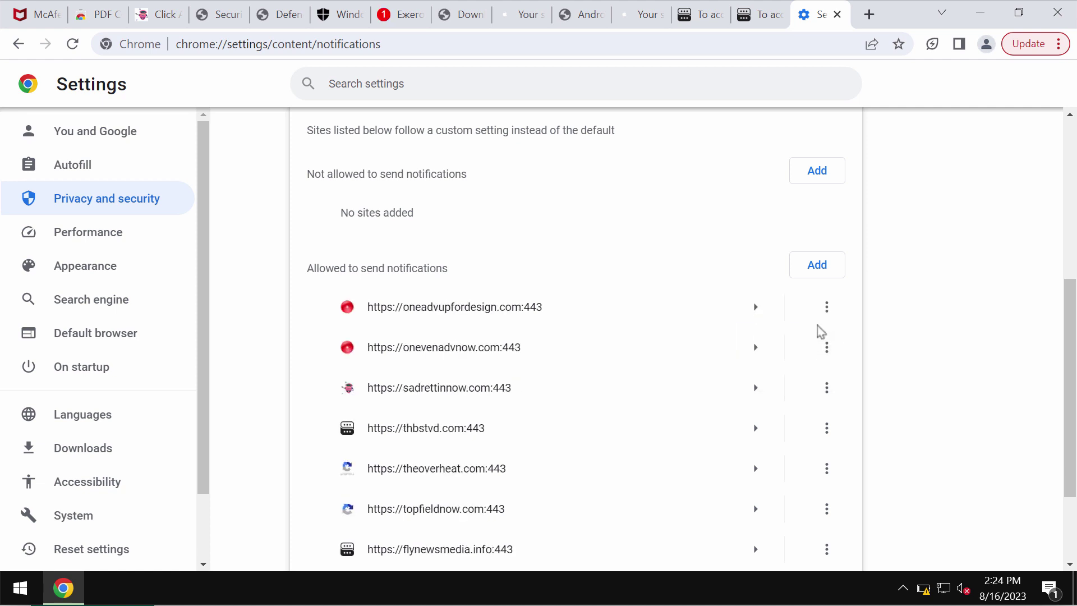
pyautogui.click(826, 307)
pyautogui.click(809, 371)
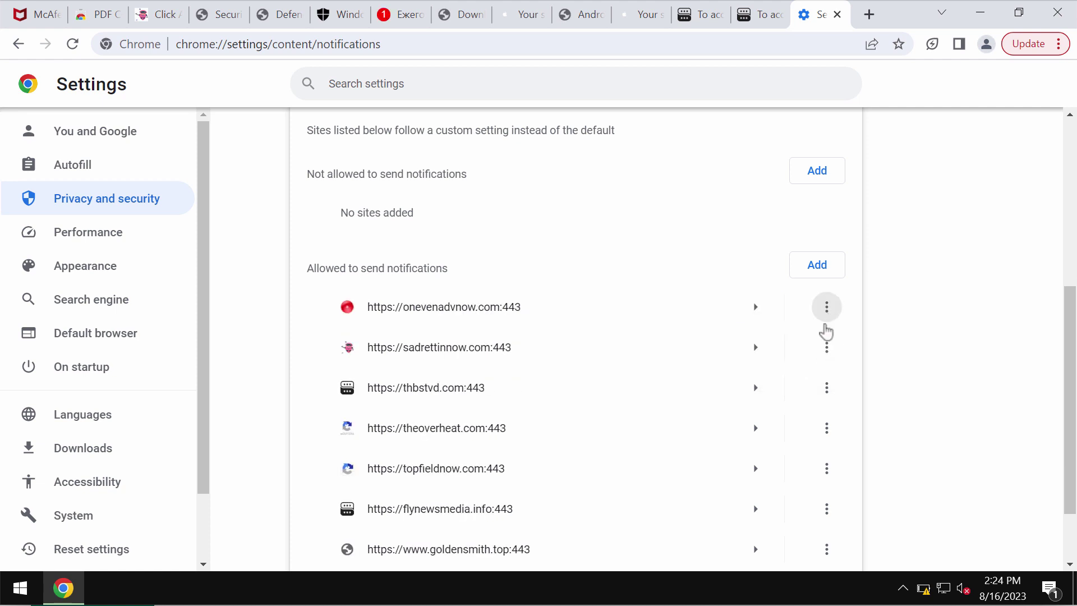
pyautogui.click(826, 312)
pyautogui.click(812, 366)
pyautogui.click(826, 311)
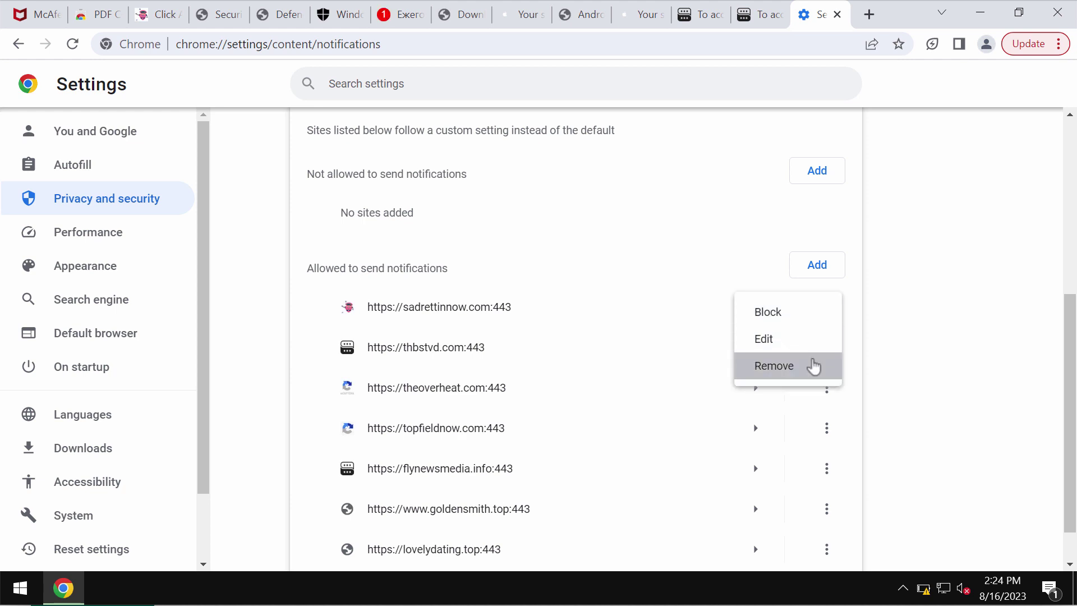
pyautogui.click(813, 366)
pyautogui.click(763, 45)
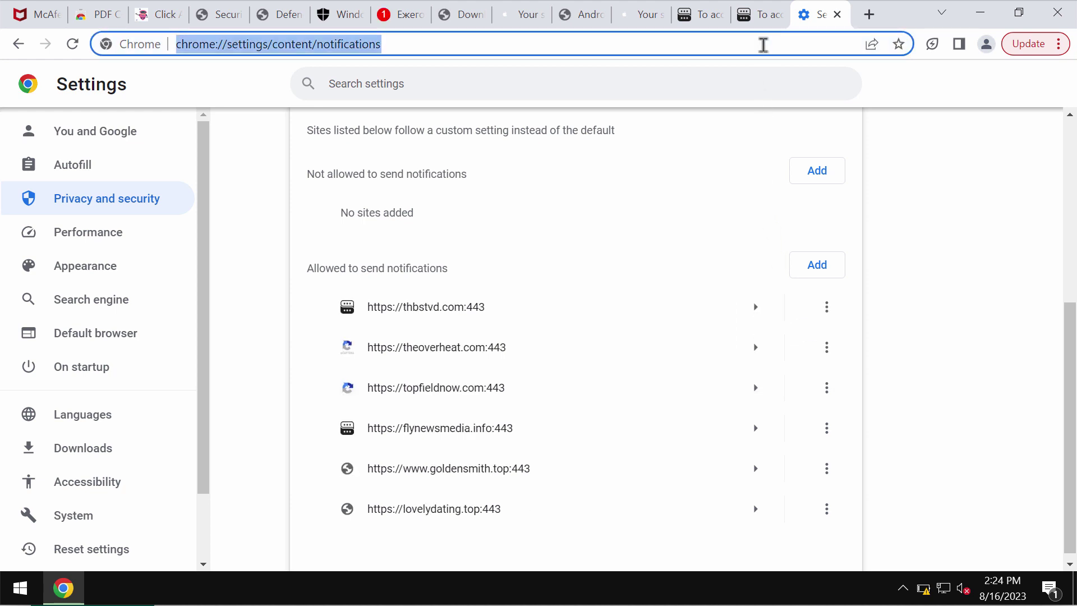
# Step: Load combocleaner.com by accepting the address bar's autocompletion
pyautogui.write('c')
pyautogui.press('Return')
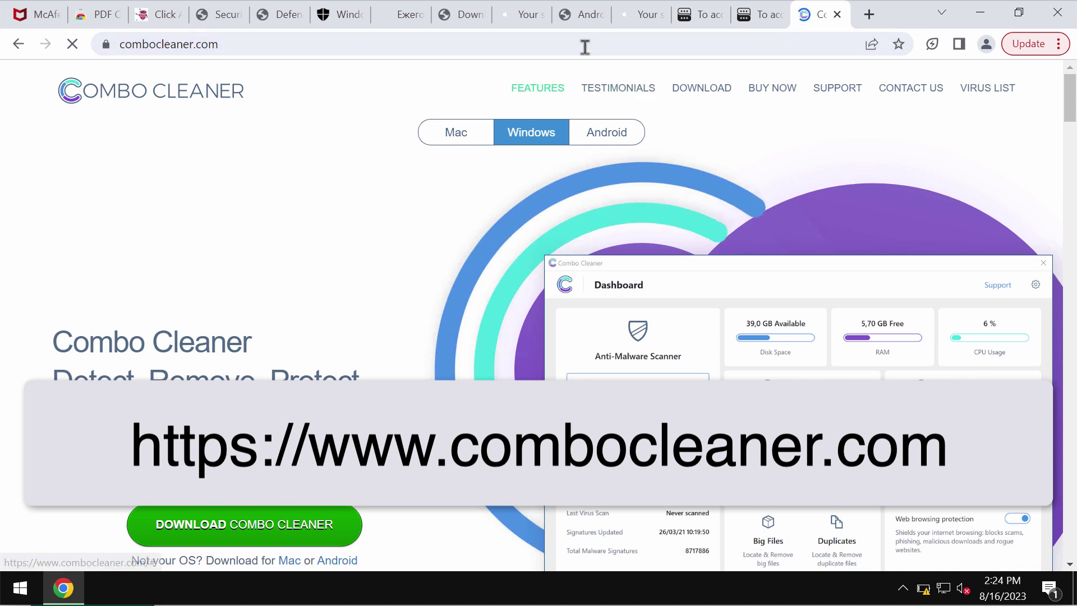
pyautogui.click(624, 39)
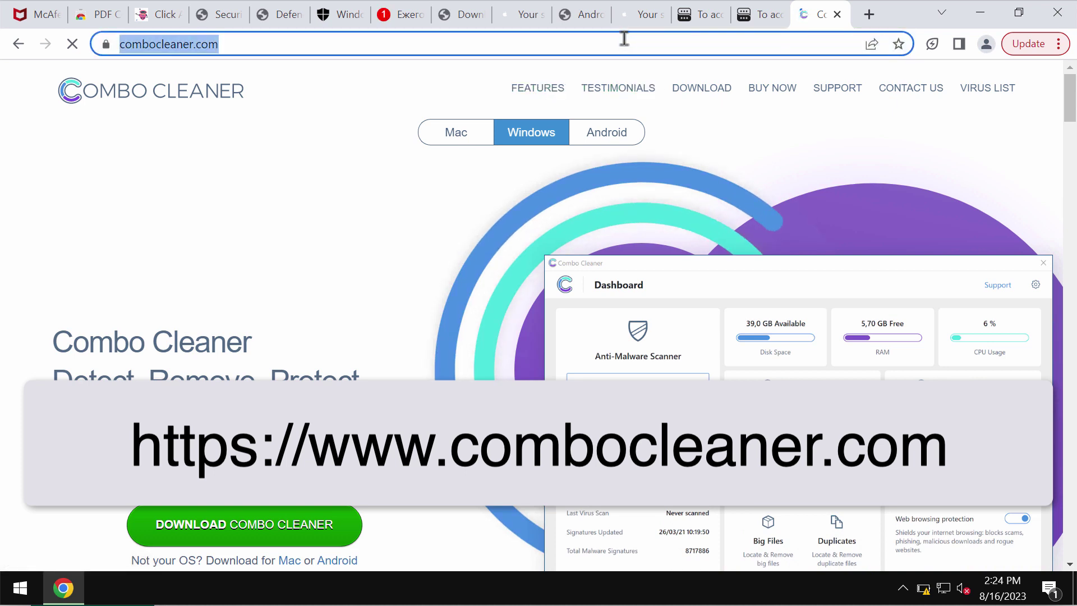
# Step: Minimize Chrome and launch Combo Cleaner from its desktop shortcut
pyautogui.click(985, 17)
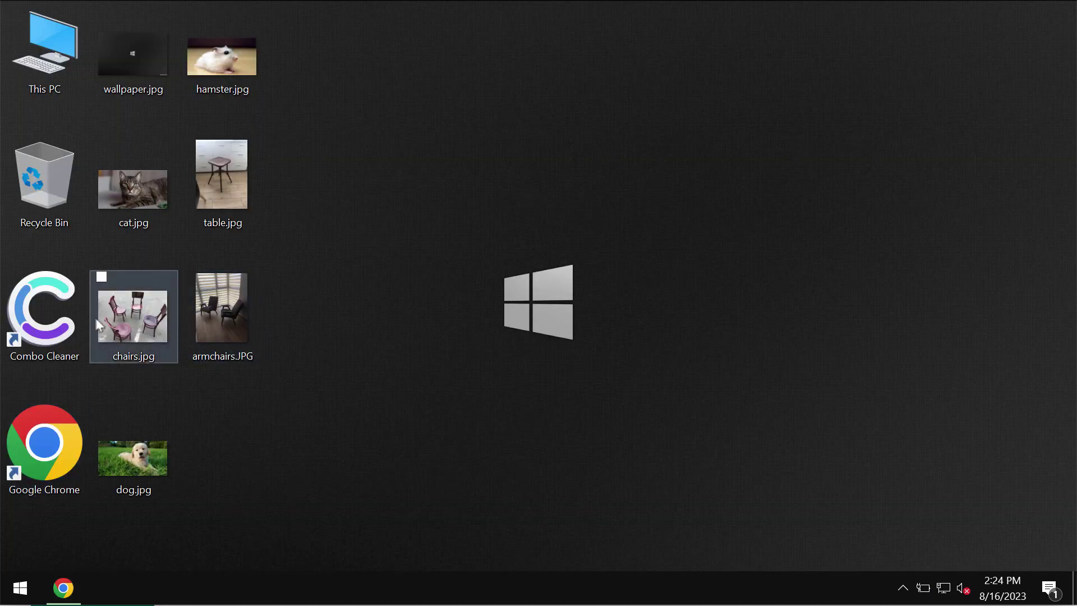
pyautogui.click(56, 315)
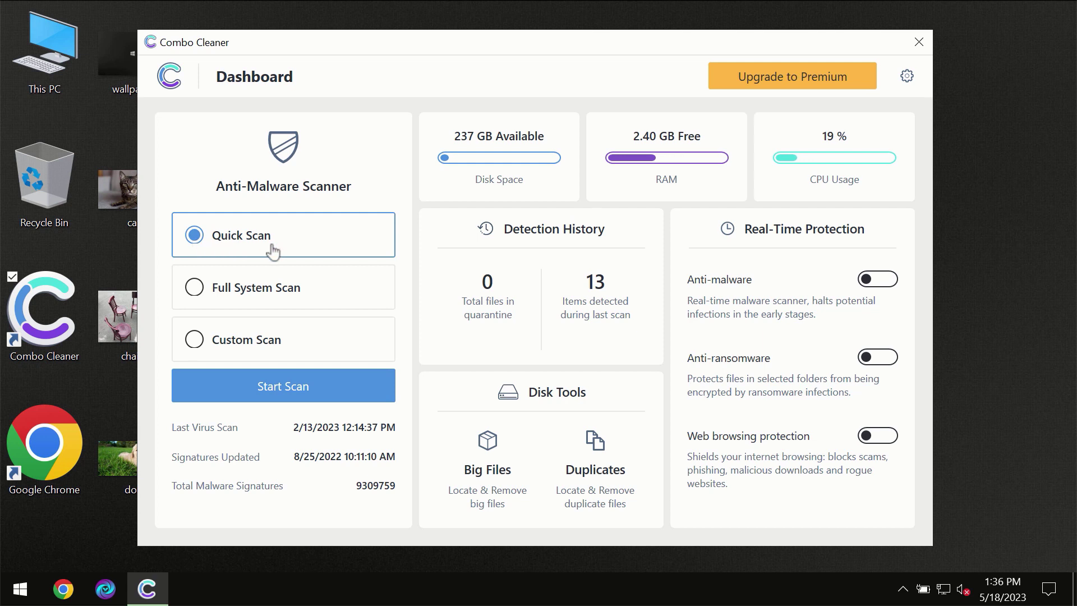
# Step: Start a Quick Scan from the Combo Cleaner Dashboard
pyautogui.click(276, 392)
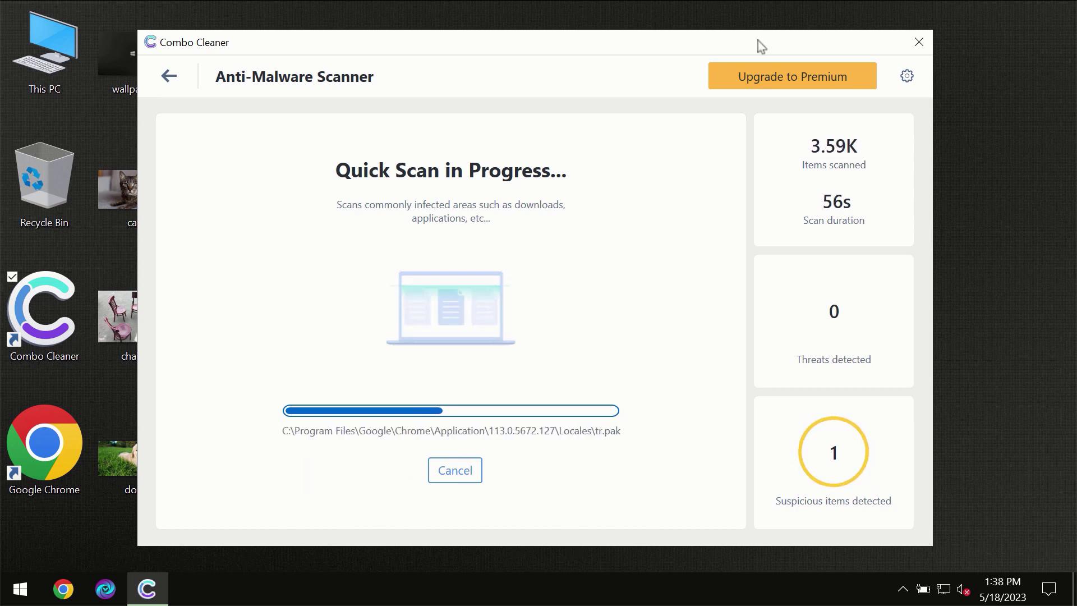
# Step: View the Anti-Ransomware tab in Combo Cleaner's settings, then go back to the Dashboard
pyautogui.click(908, 79)
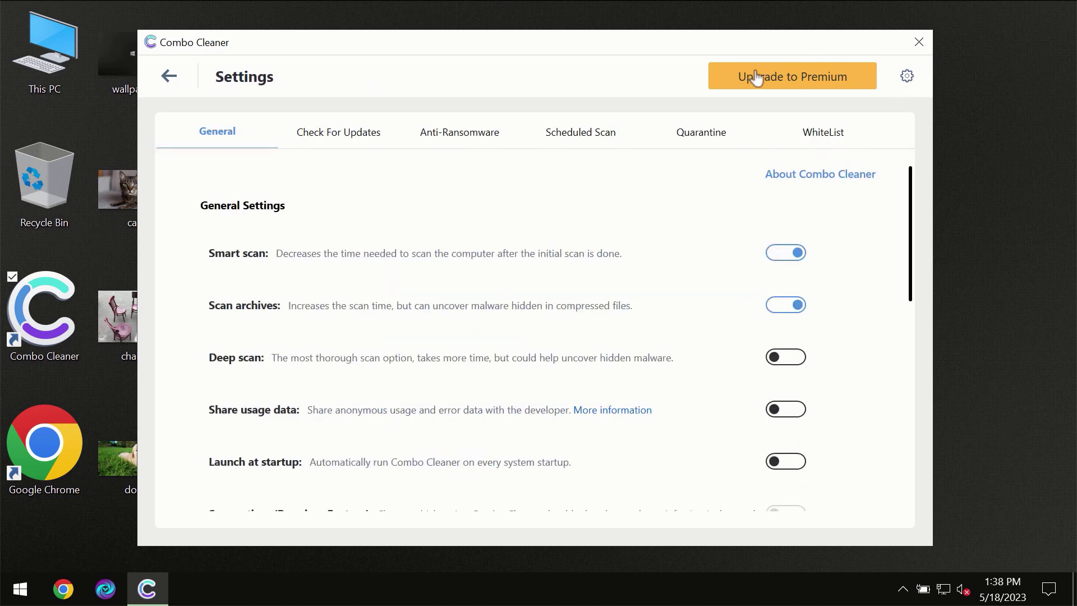
pyautogui.click(454, 143)
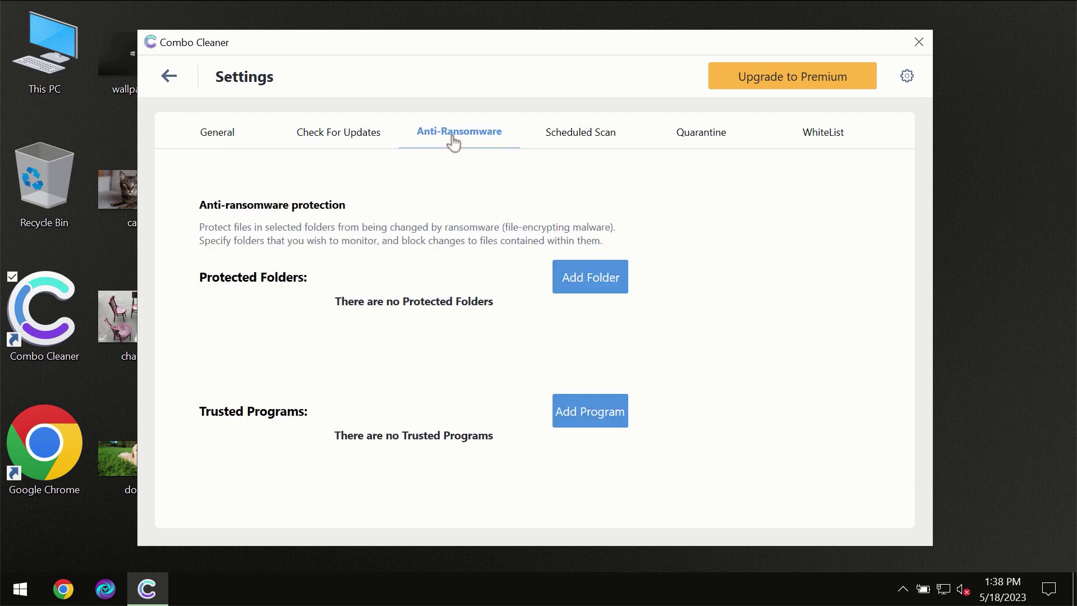
pyautogui.click(169, 78)
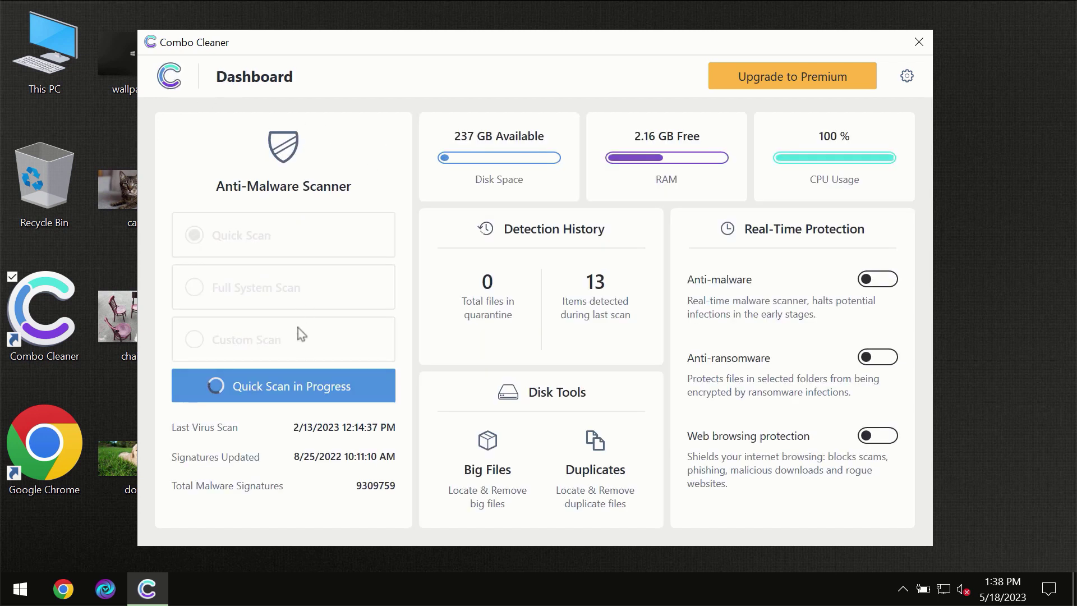
# Step: Reopen the quick scan progress and let it finish, then open the Upgrade to Premium page
pyautogui.click(309, 393)
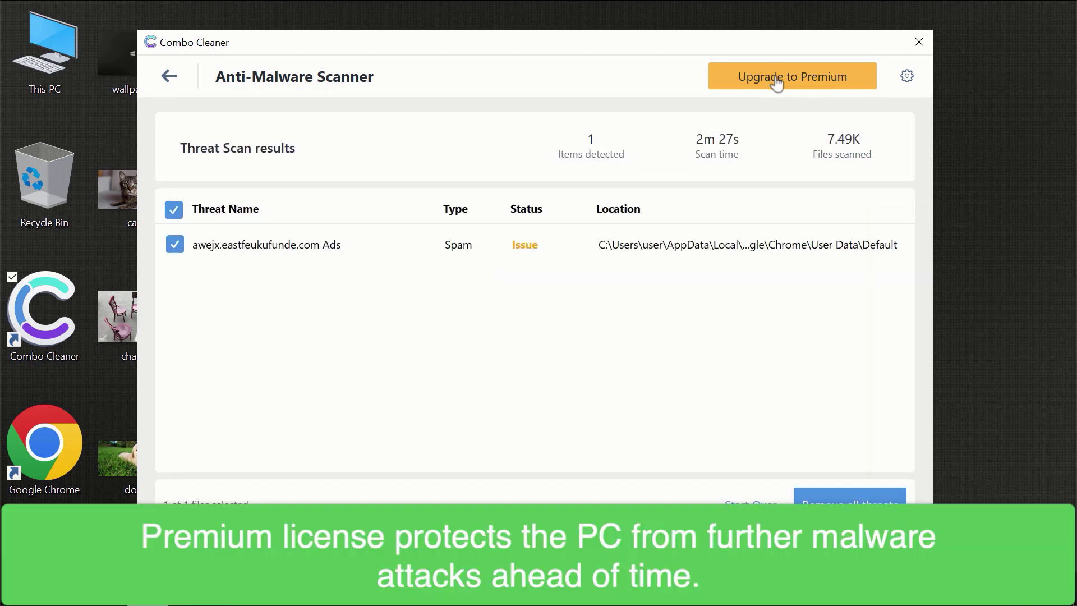
pyautogui.click(777, 80)
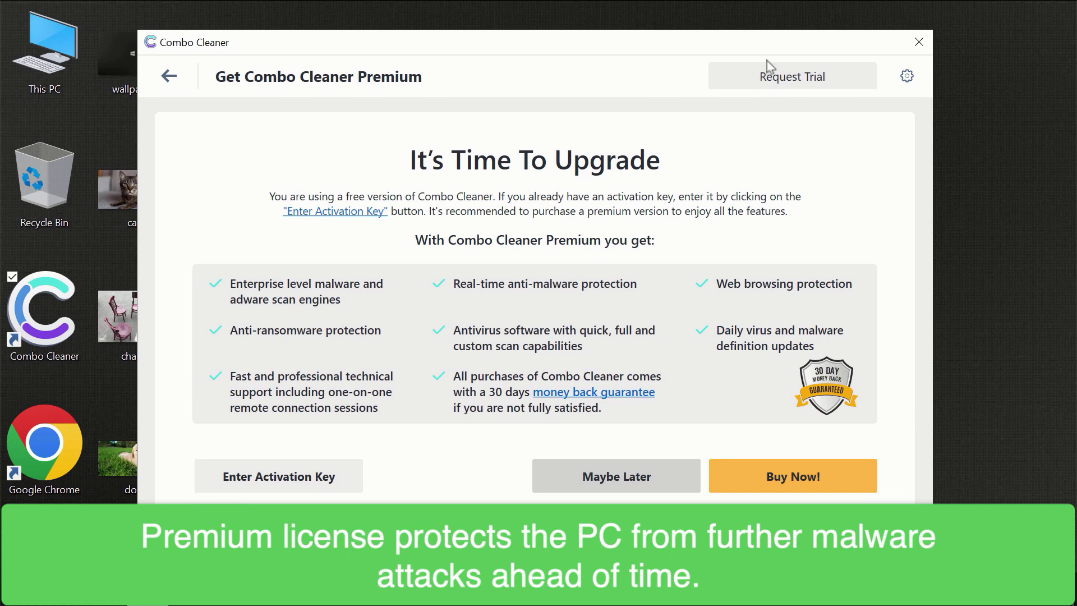